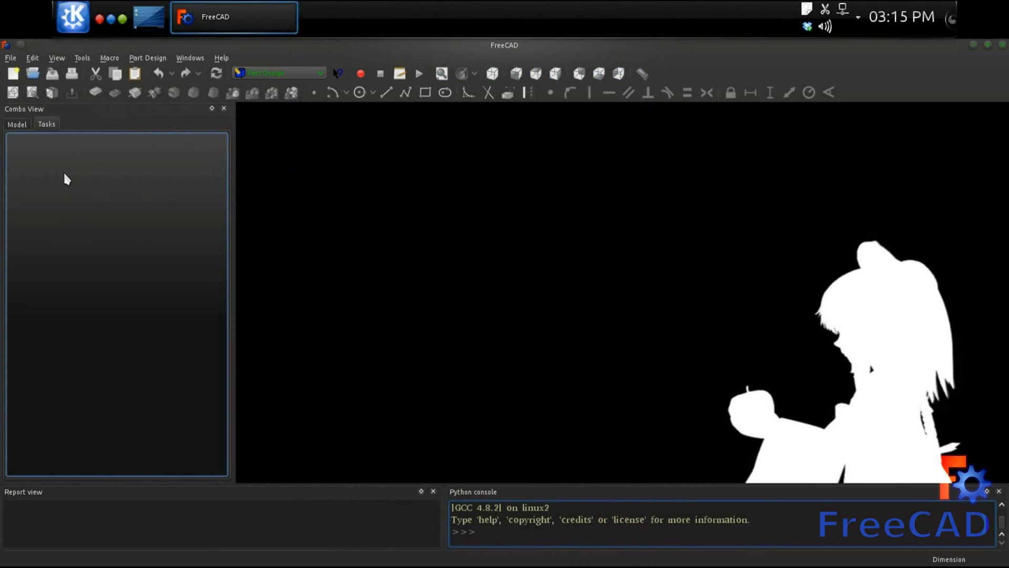
- Create a new document and draw a rectangle around the origin in an XY-plane sketch
click(13, 75)
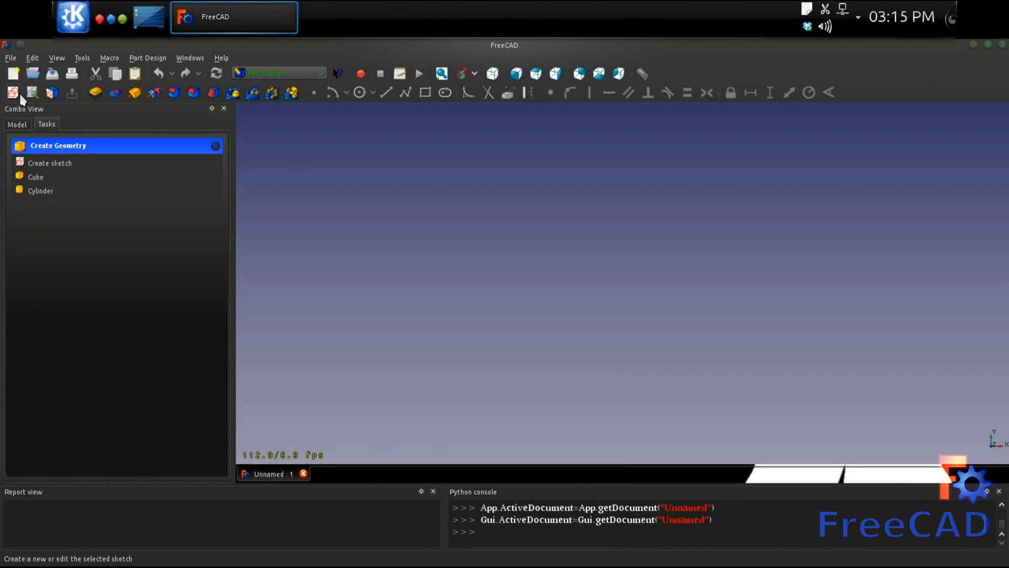
click(13, 93)
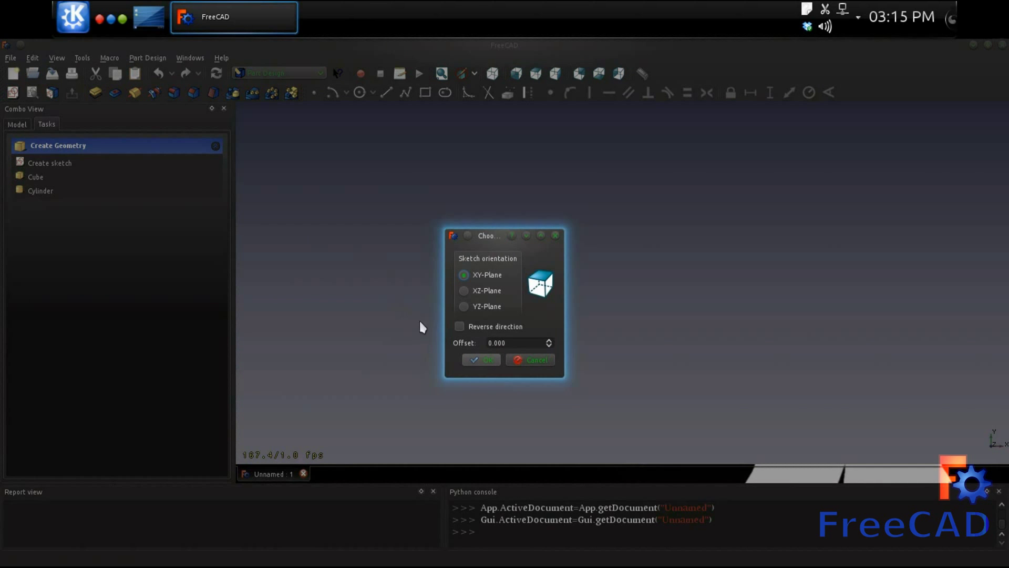
click(480, 360)
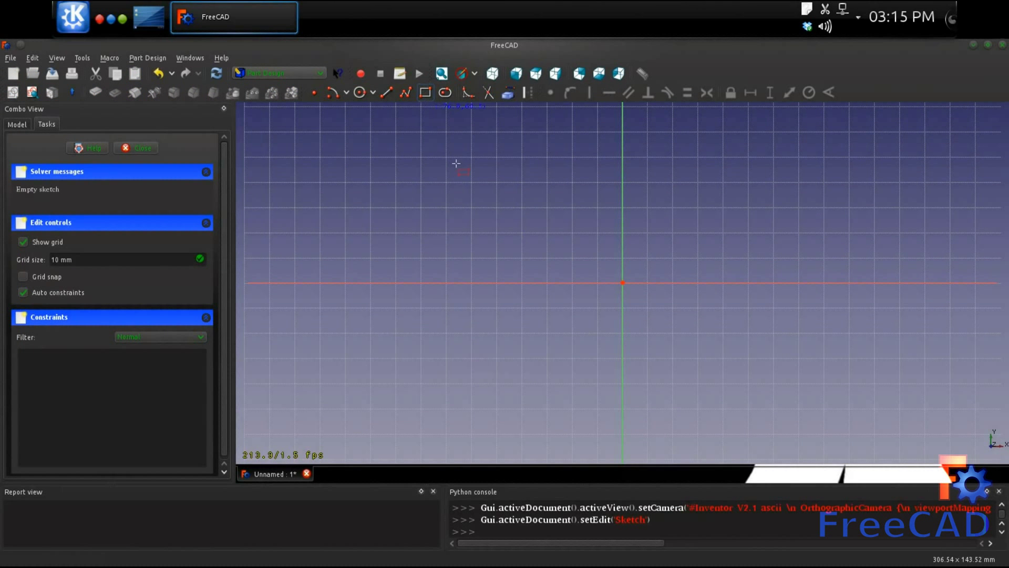
click(589, 260)
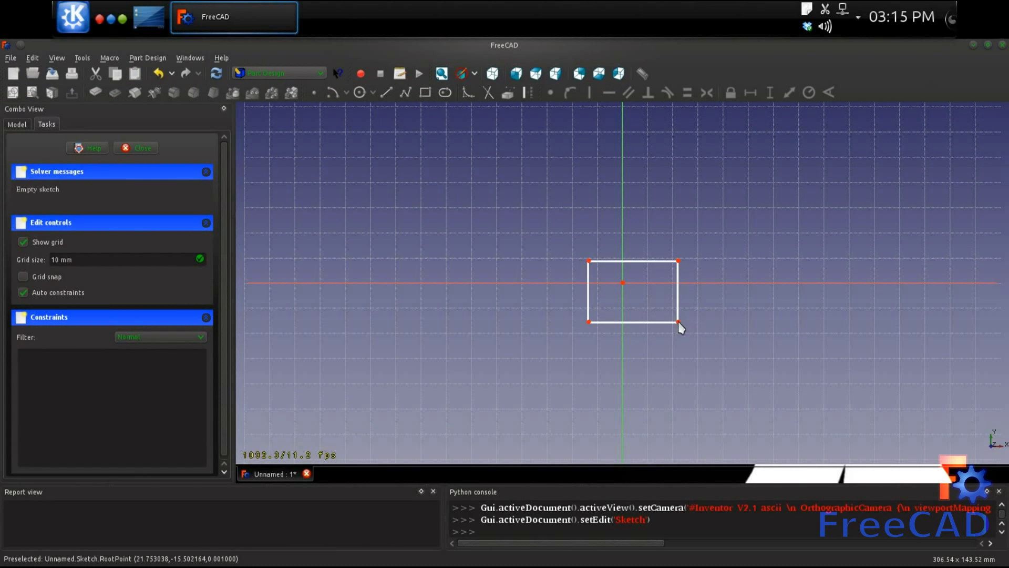
click(678, 321)
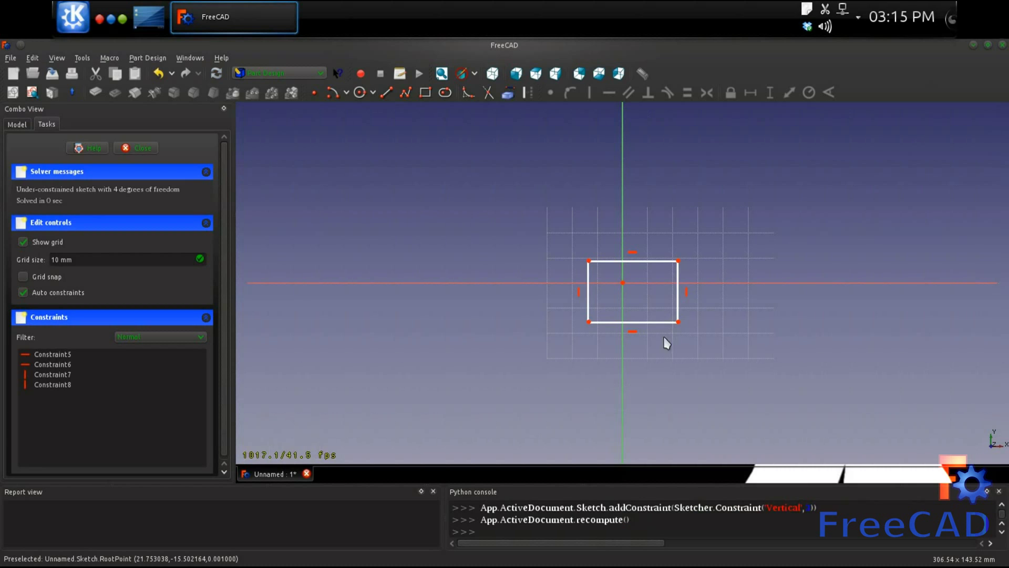
- Fillet the rectangle's corners and constrain the arcs to an equal 3 mm radius
click(469, 93)
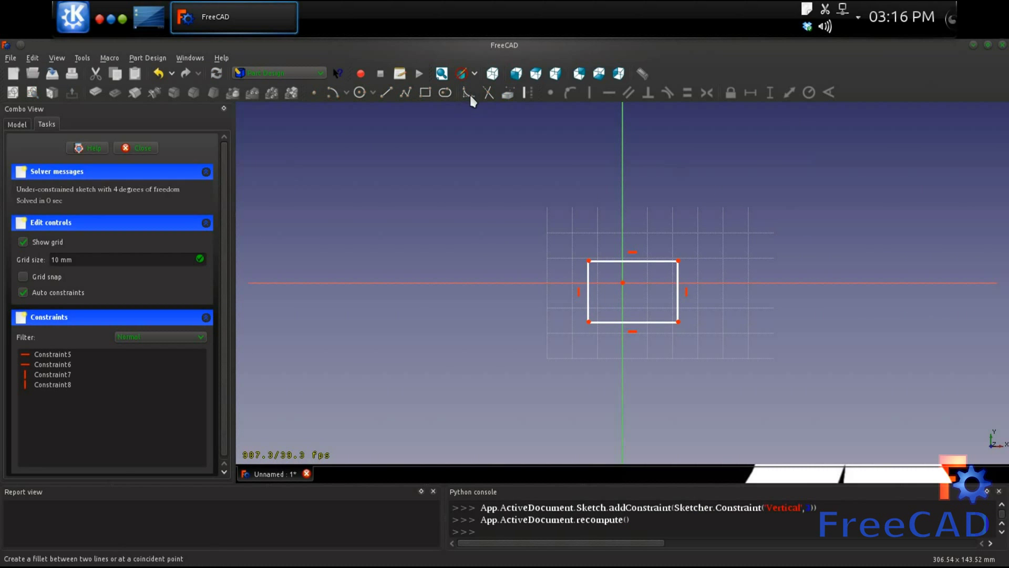
click(592, 266)
click(679, 261)
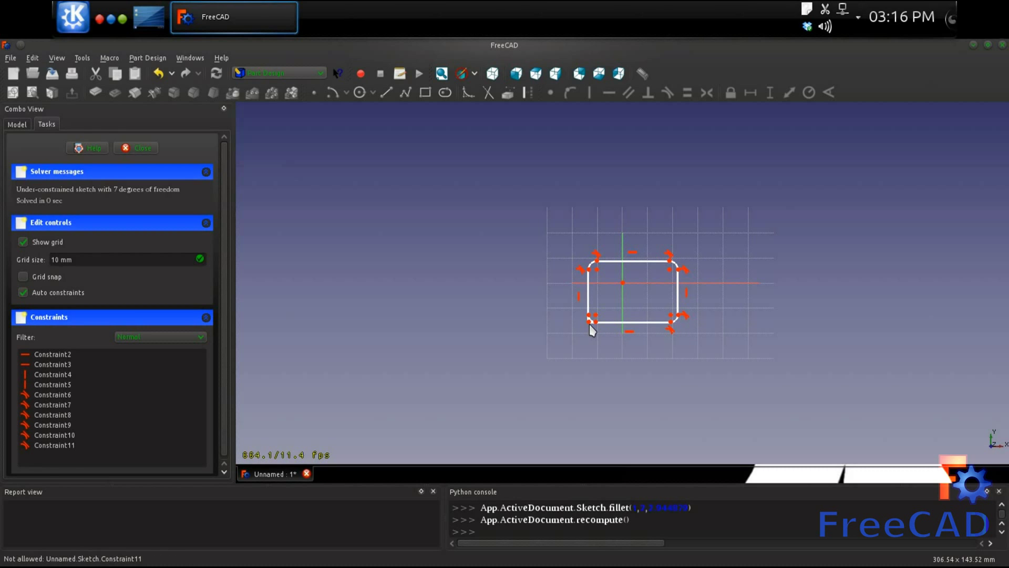
click(589, 324)
scroll(636, 323, up, 5)
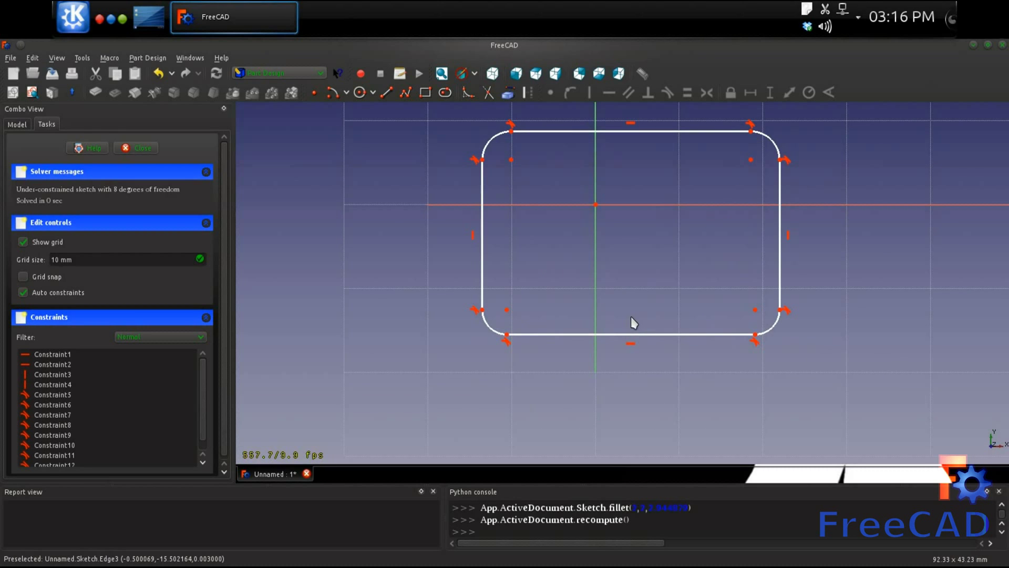
key(Escape)
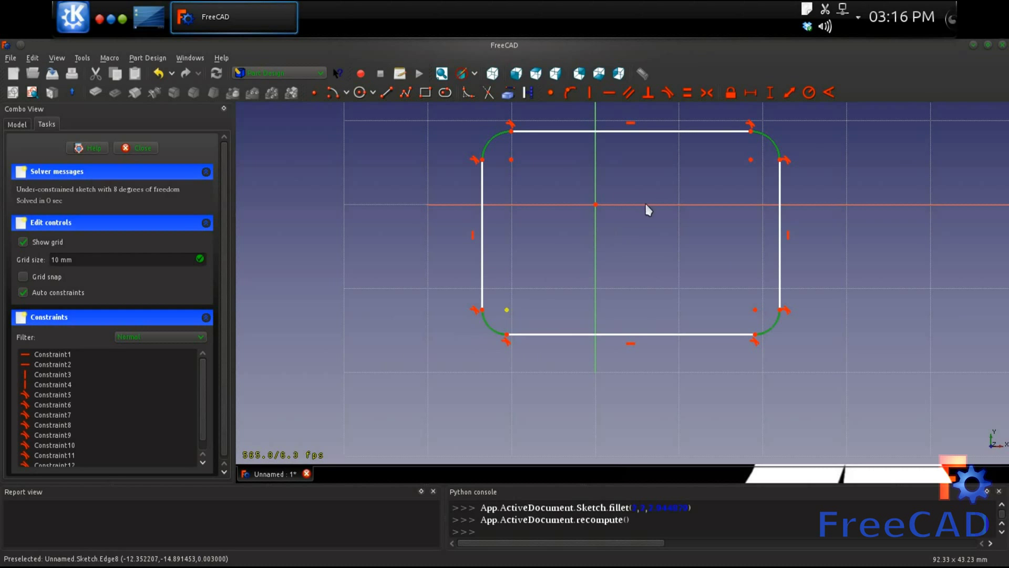
click(765, 336)
text(e3 mm)
key(Return)
- Close the rounded-rectangle sketch and draw an arc attached to the block's right edge
key(e)
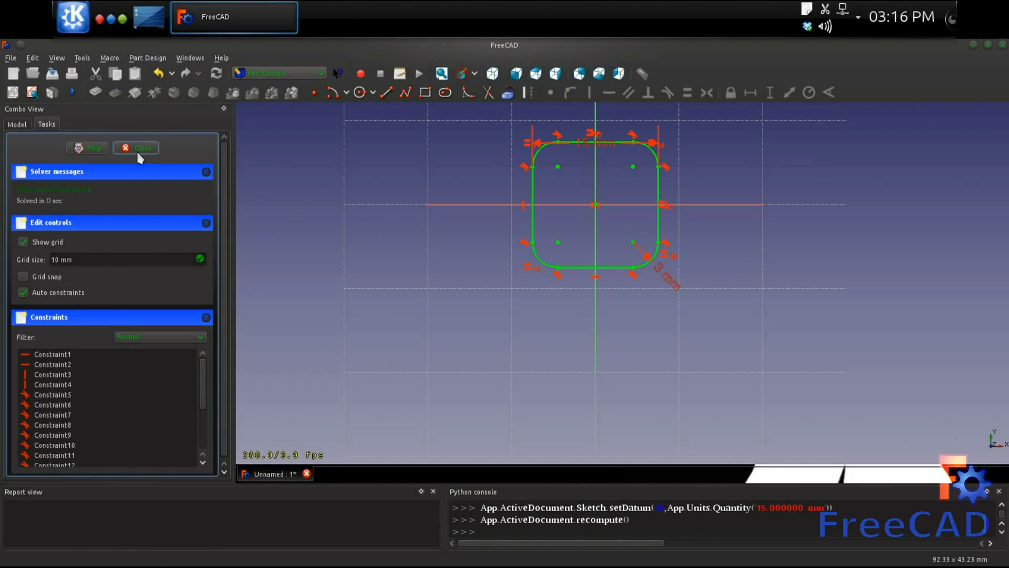
click(137, 148)
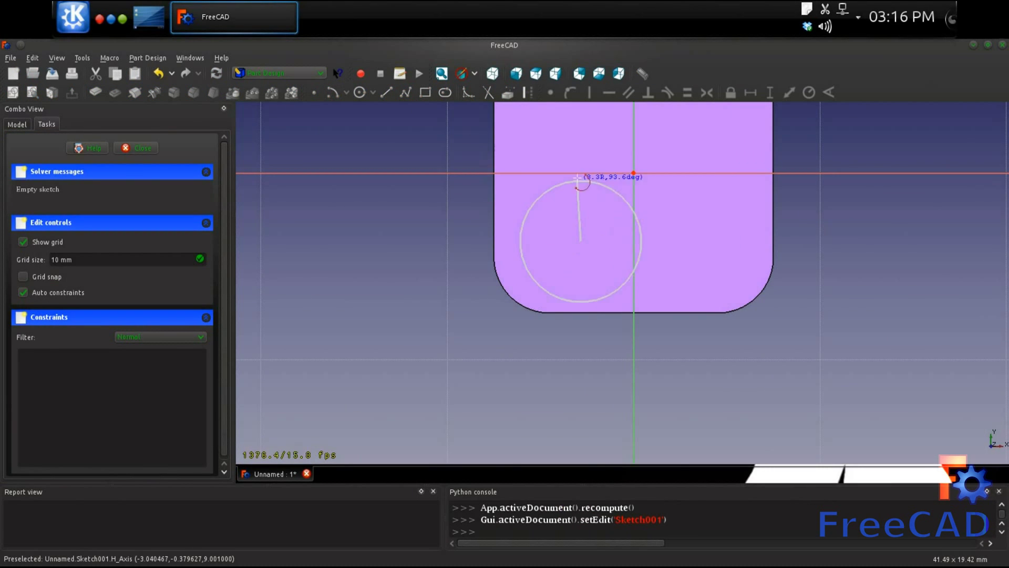
click(579, 172)
click(648, 232)
click(513, 289)
click(773, 171)
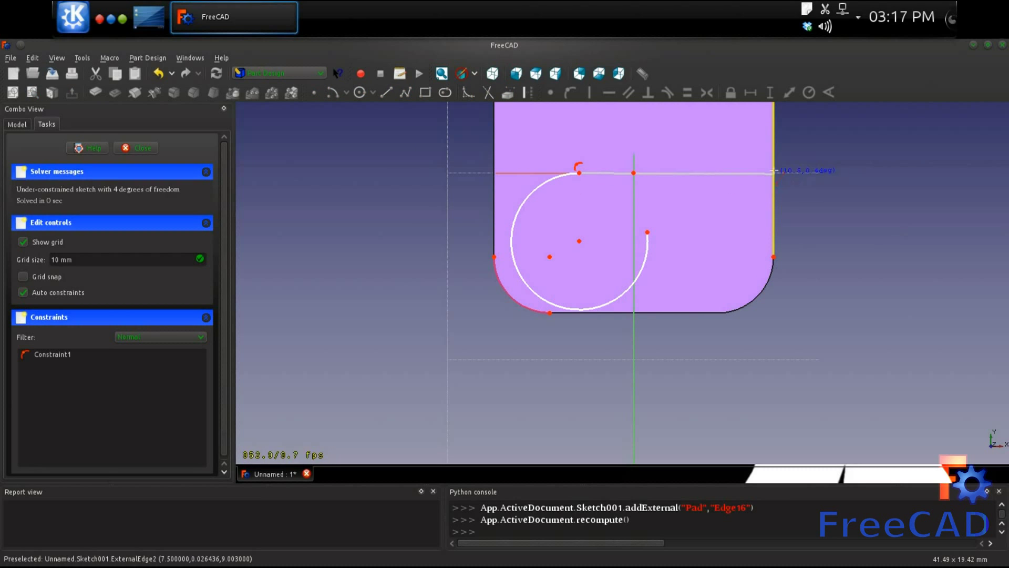
click(773, 170)
- Add a line from the arc to the right edge with a 2 mm vertical distance constraint
click(648, 232)
click(774, 232)
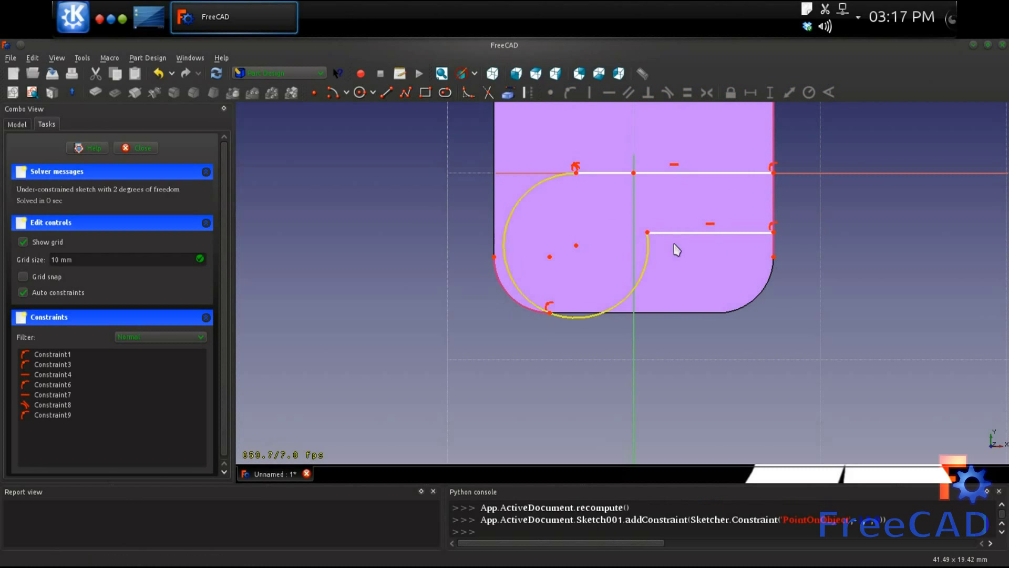
click(773, 232)
click(773, 171)
click(770, 93)
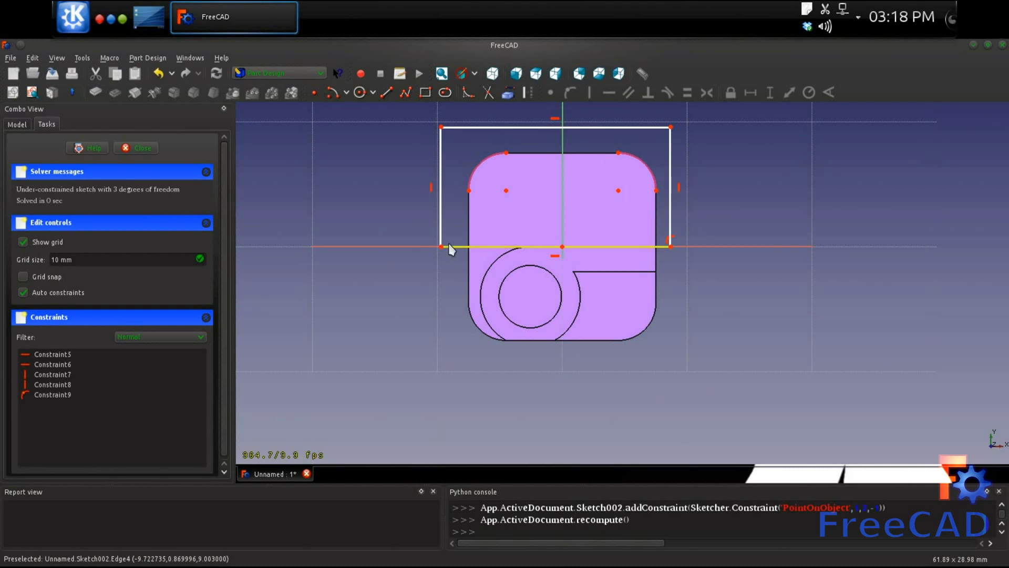
- Round the new rectangle's top-left corner and pad that sketch onto the part
click(440, 127)
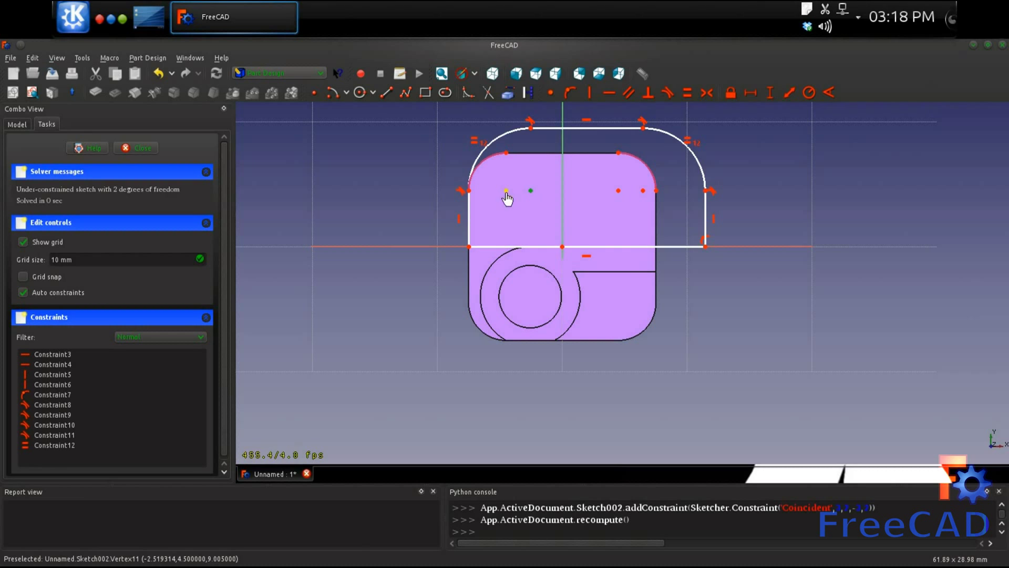
click(136, 147)
click(95, 93)
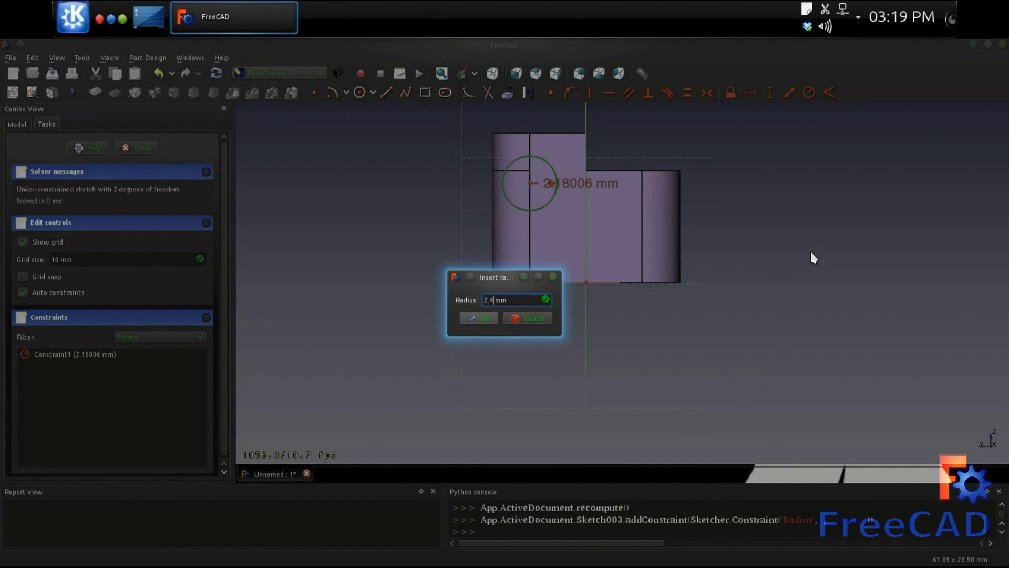
- Place the hole centre 3.5 mm horizontally from the part's edge
key(Return)
text(l)
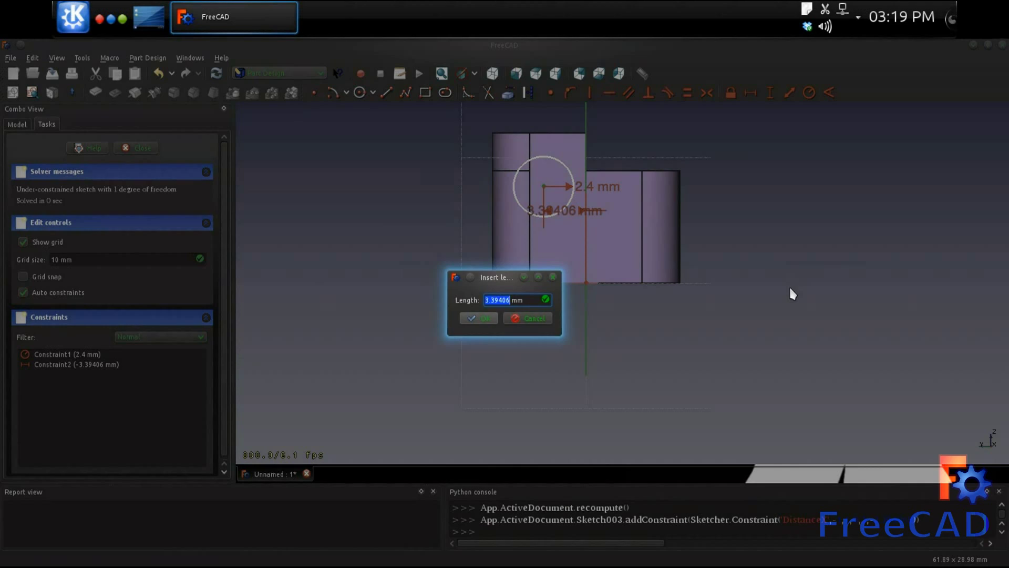
text(3.5)
key(Return)
key(i)
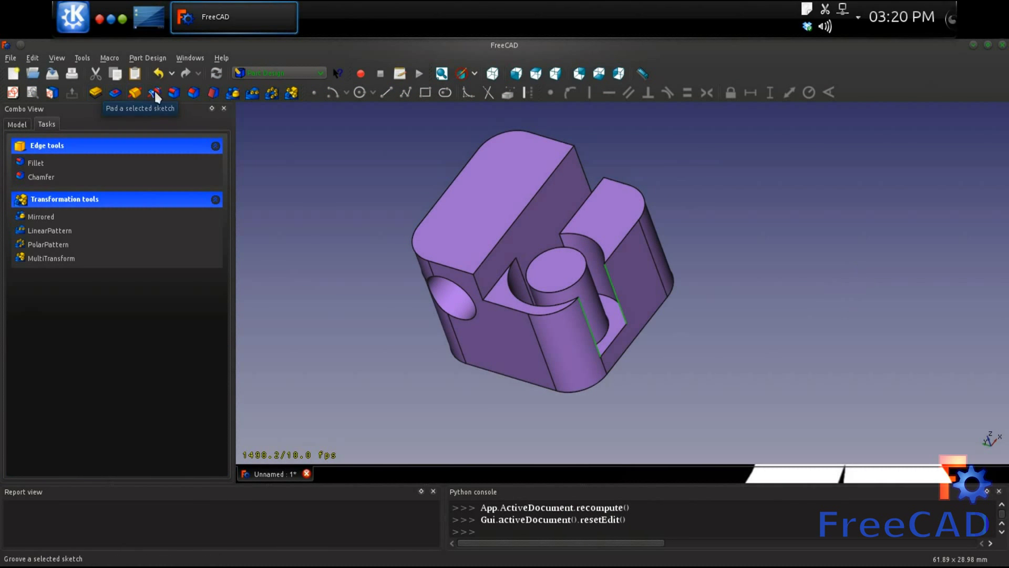
- Round the part's edges and add a mirrored copy placed 20 mm along X, rotated 180°
click(173, 92)
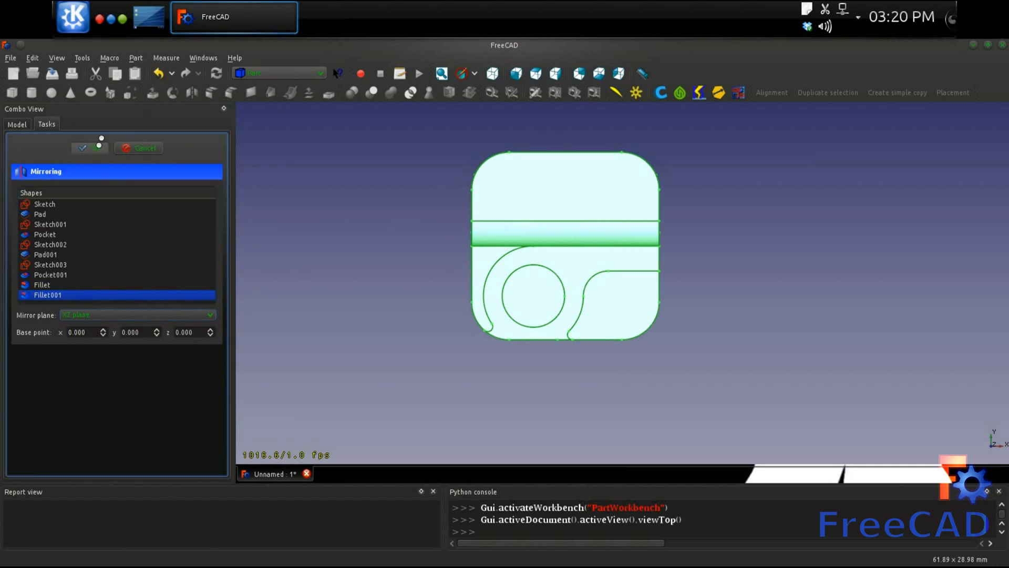
click(99, 145)
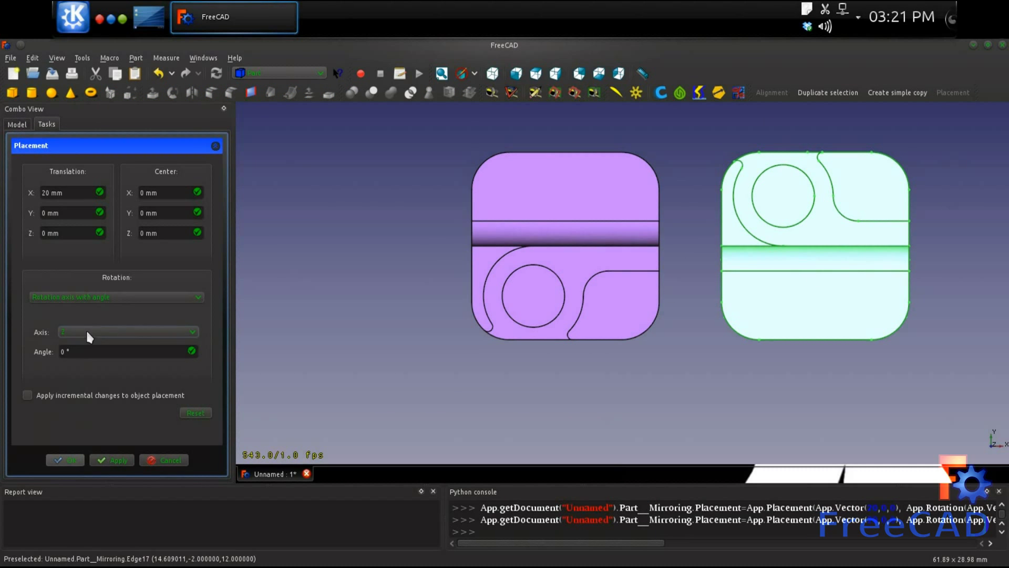
click(82, 350)
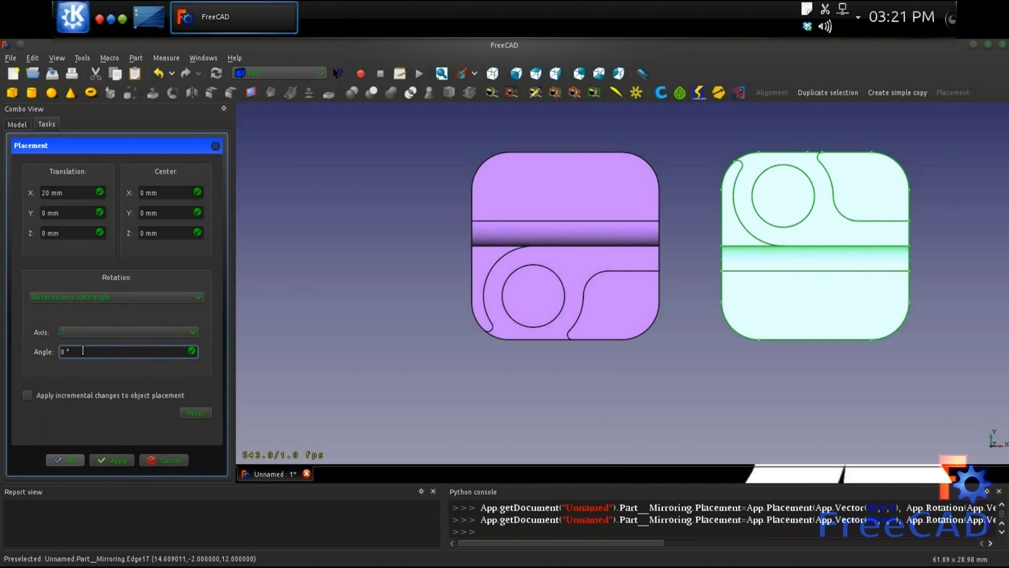
text(180)
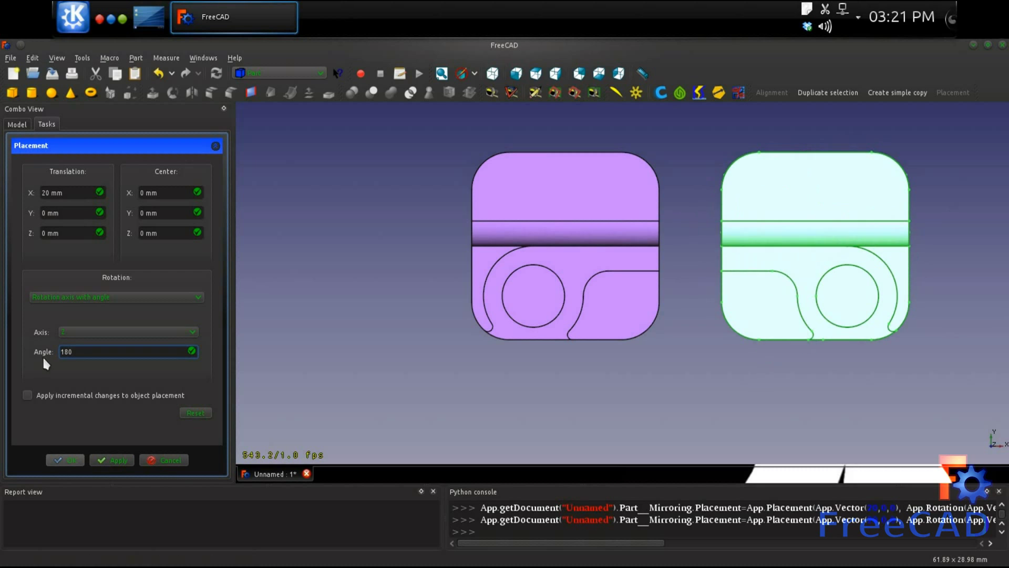
click(111, 460)
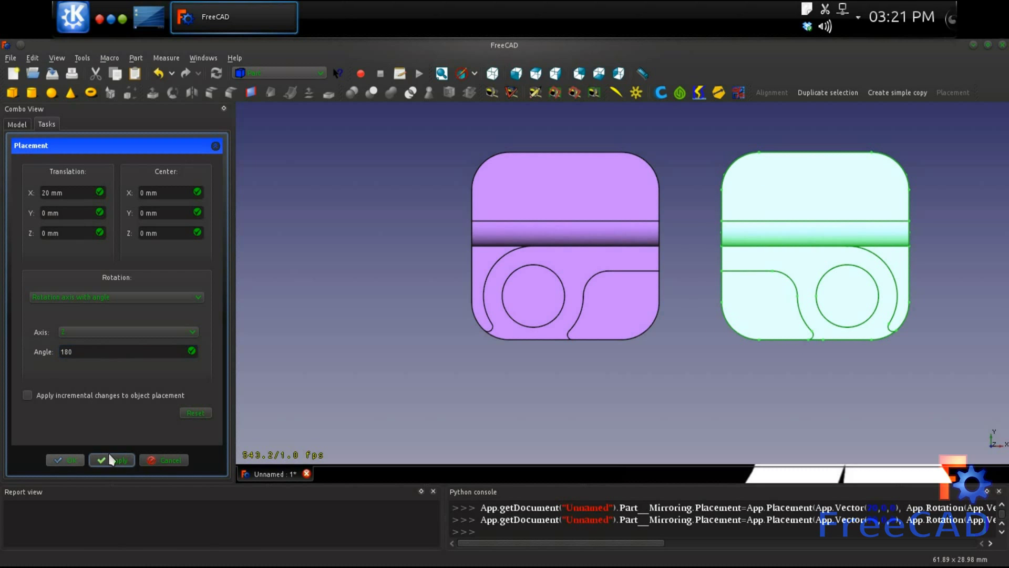
click(70, 459)
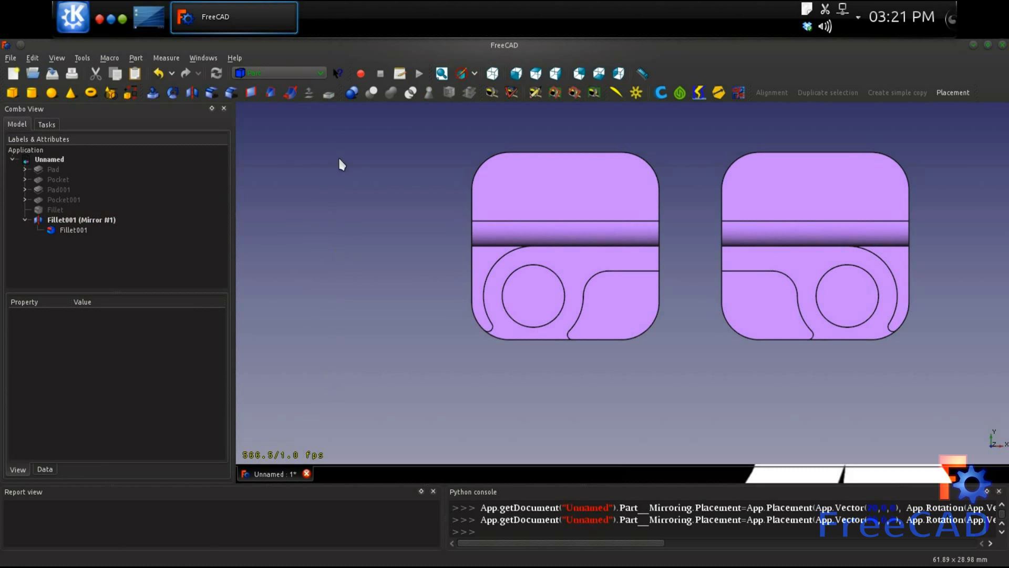
- Switch to the 3D Printing workbench
click(291, 74)
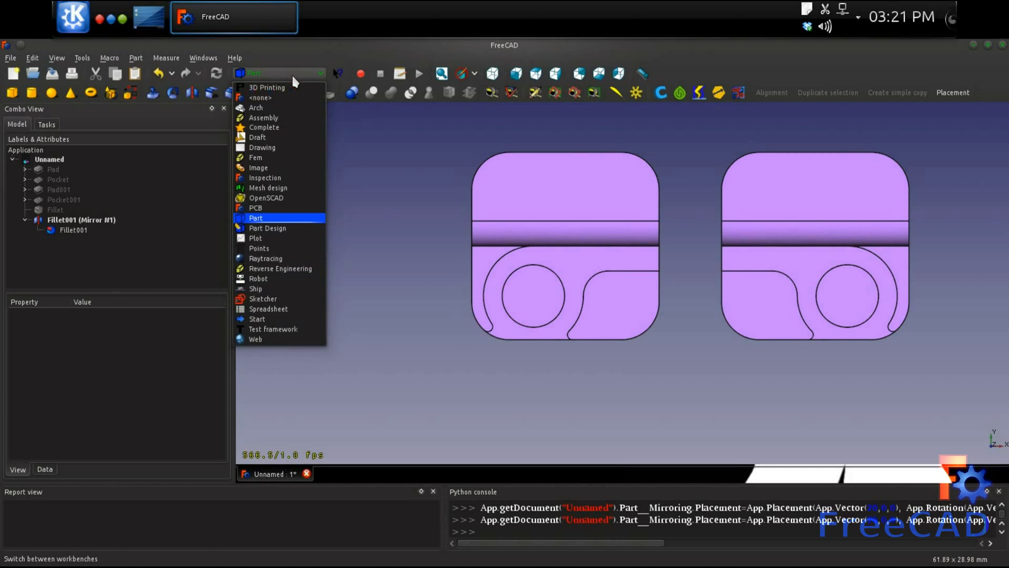
click(73, 224)
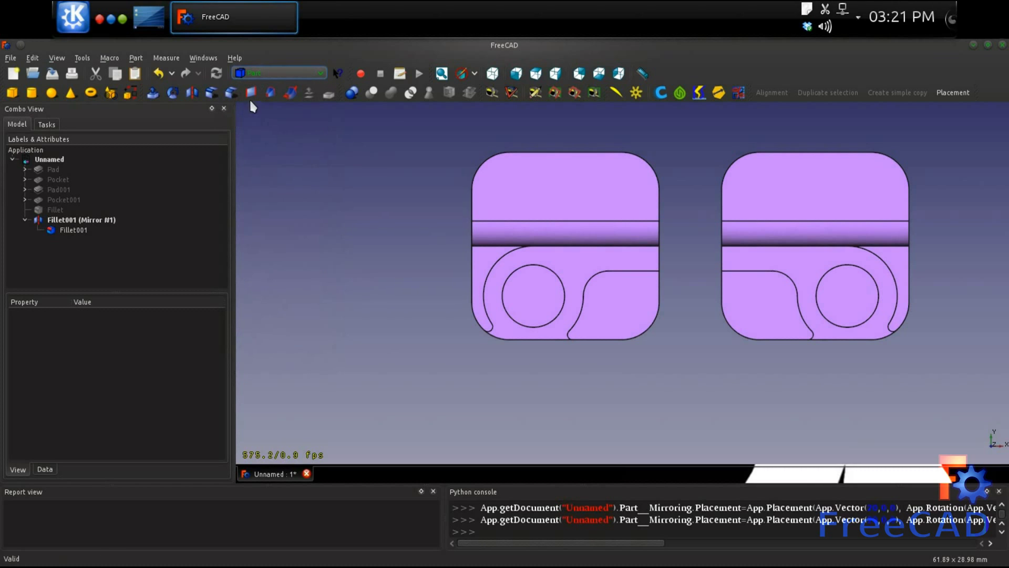
click(267, 75)
click(265, 89)
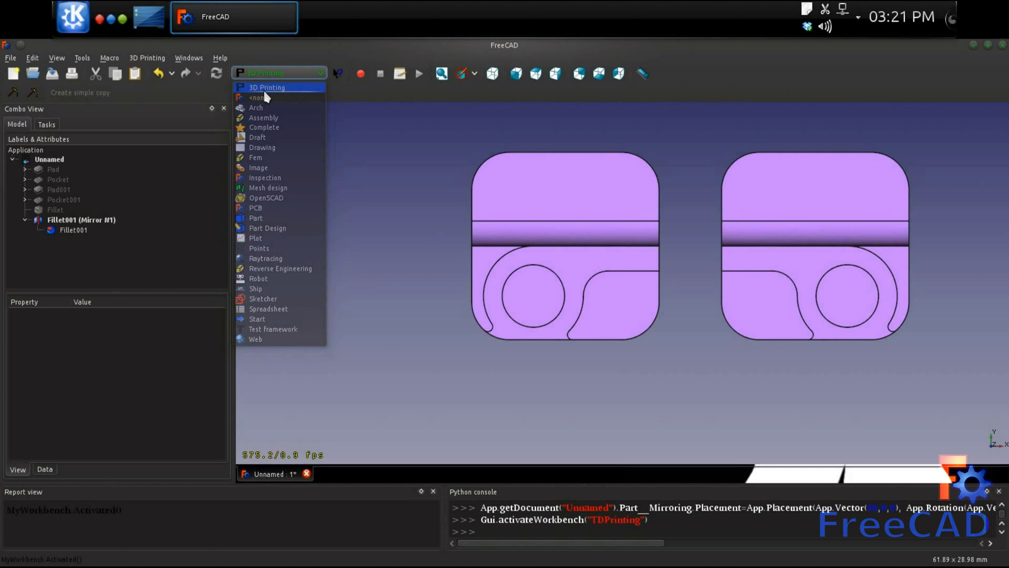
- Define a 3D printer with the default 120 mm build volume and red bed
click(264, 88)
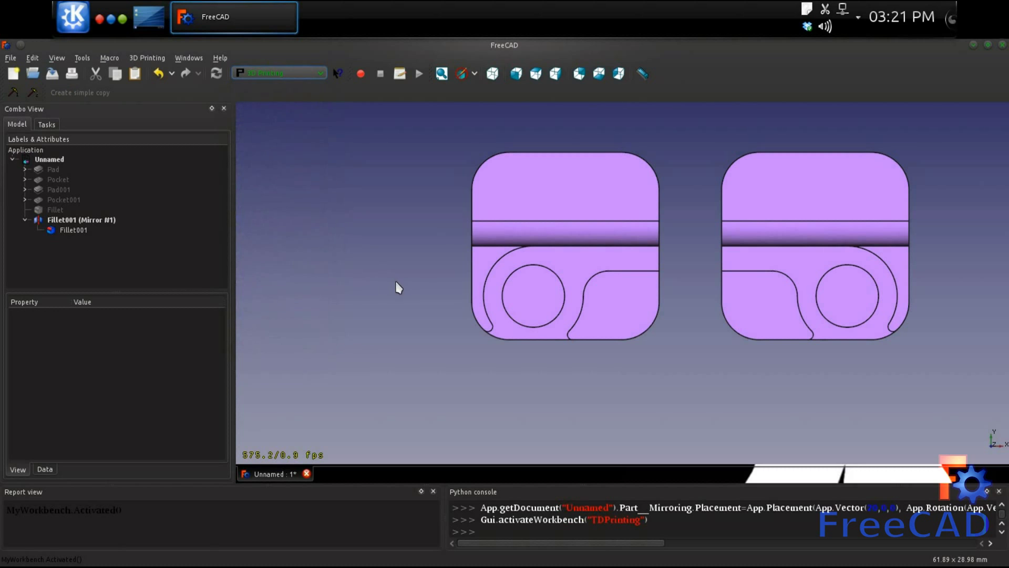
click(12, 90)
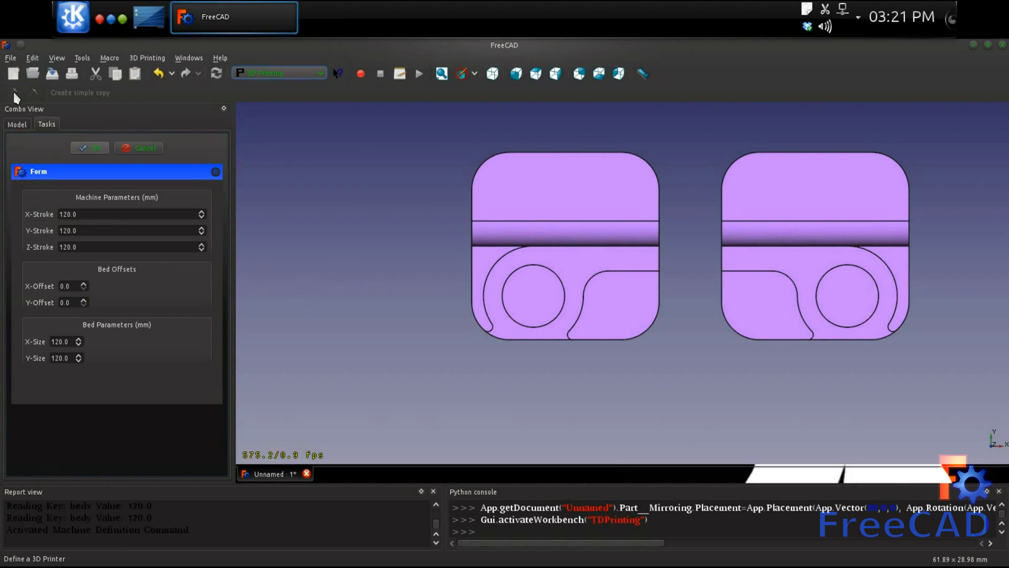
click(92, 147)
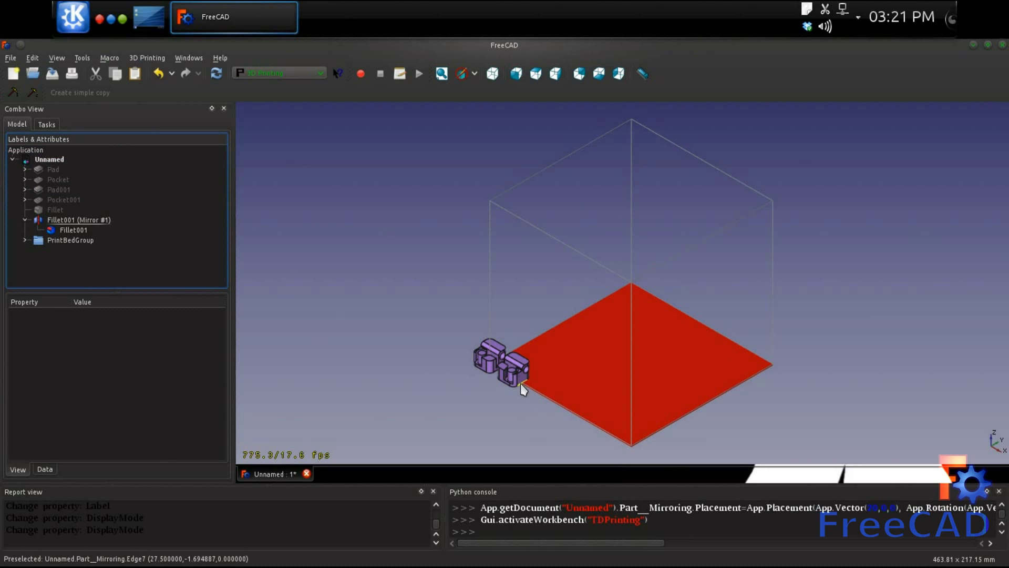
- Expand the Pad, select its Sketch, and toggle the Sketch's visibility while zoomed in on the parts
click(25, 169)
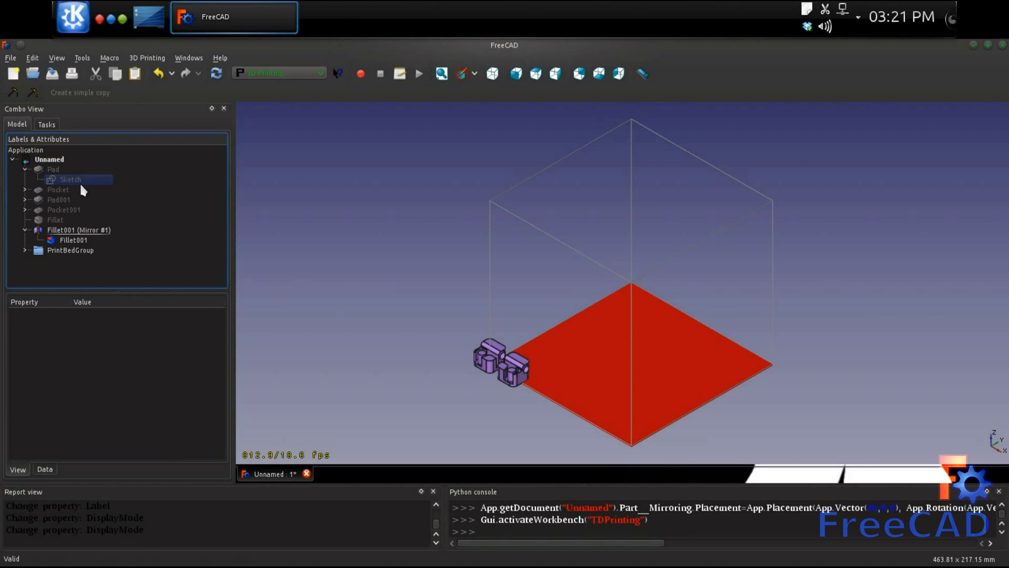
click(79, 181)
scroll(480, 387, up, 5)
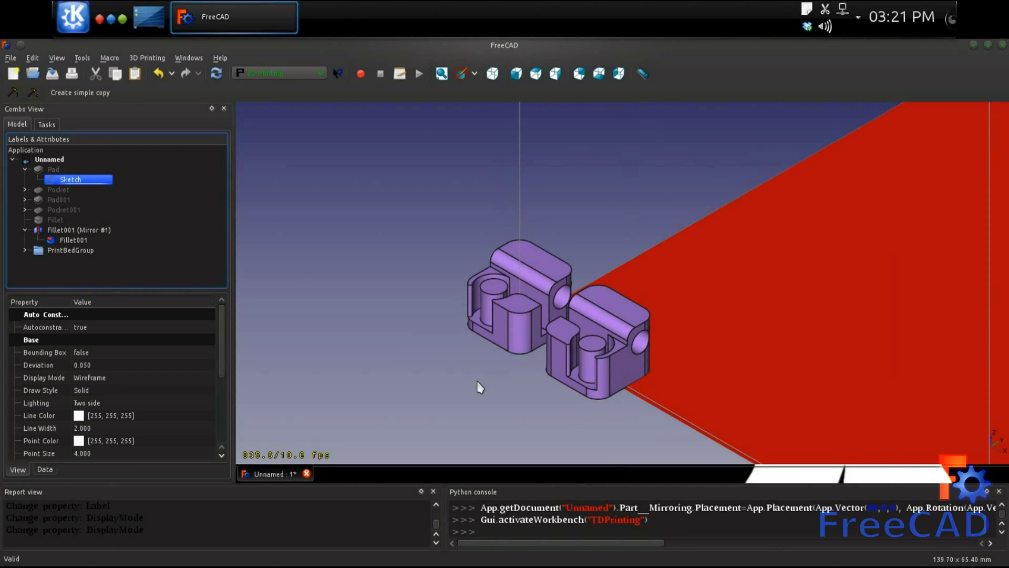
key(space)
key(space)
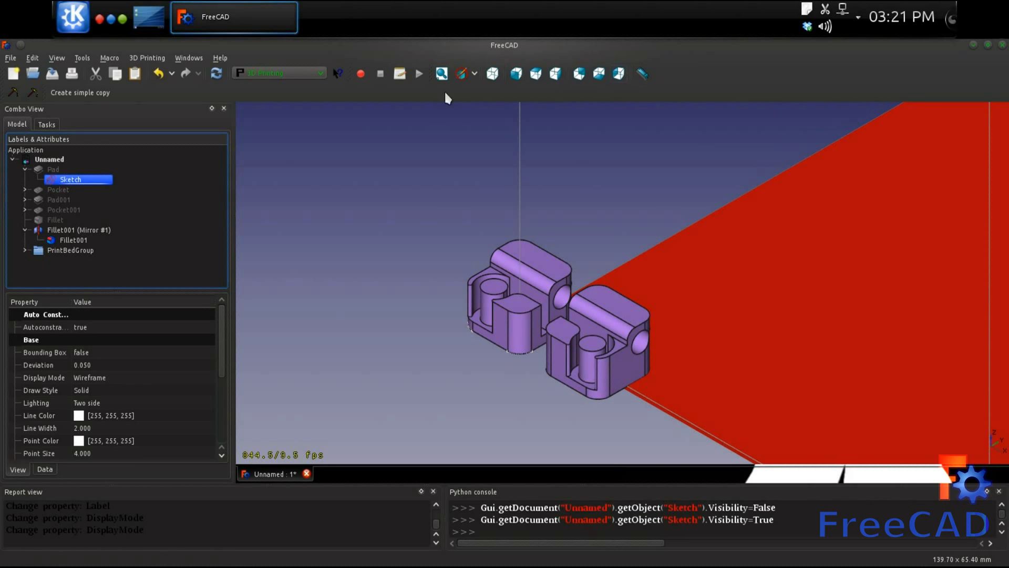
- Use Draft Move from a part corner to centre both parts on the print bed
click(262, 76)
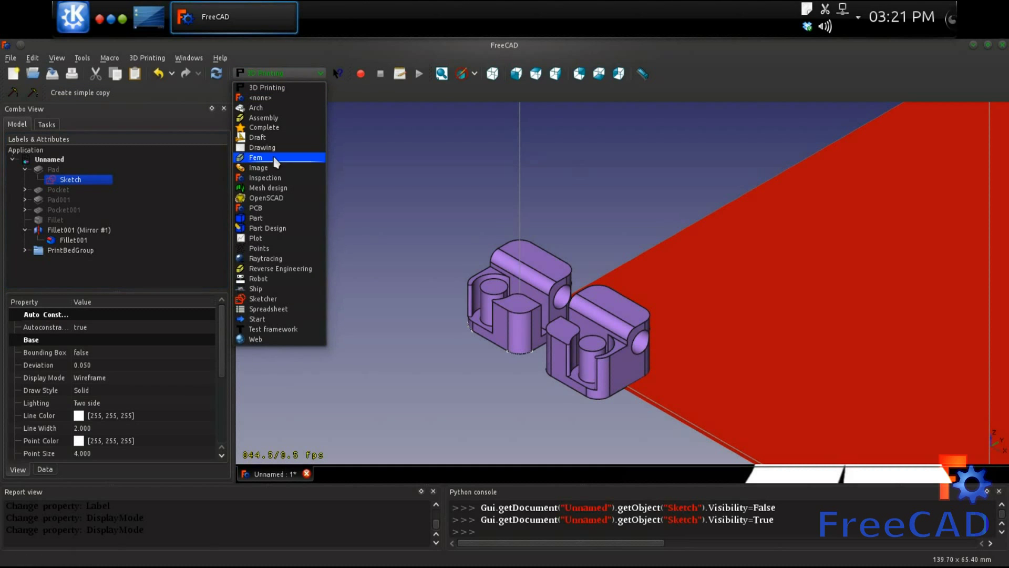
click(284, 137)
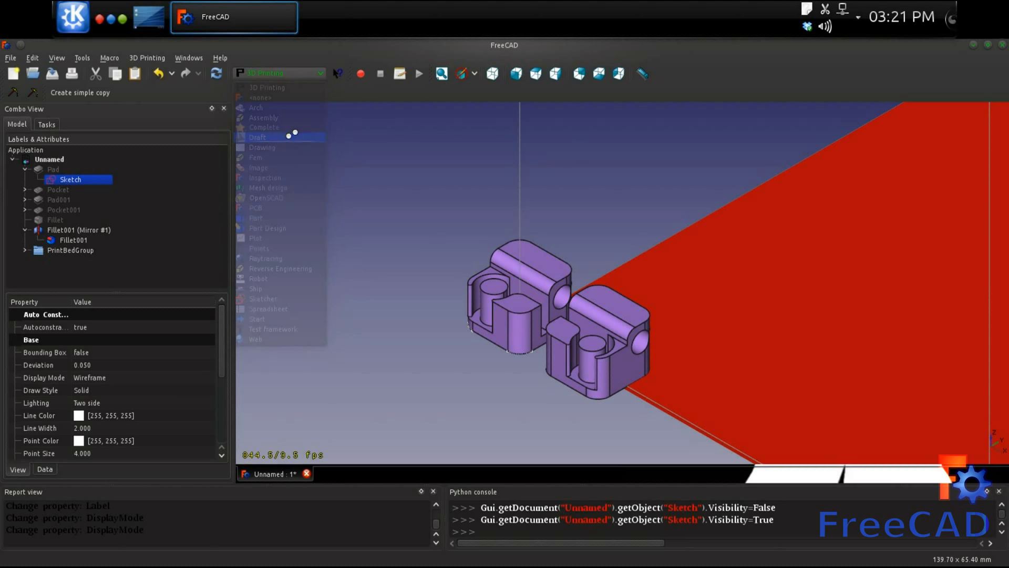
click(278, 73)
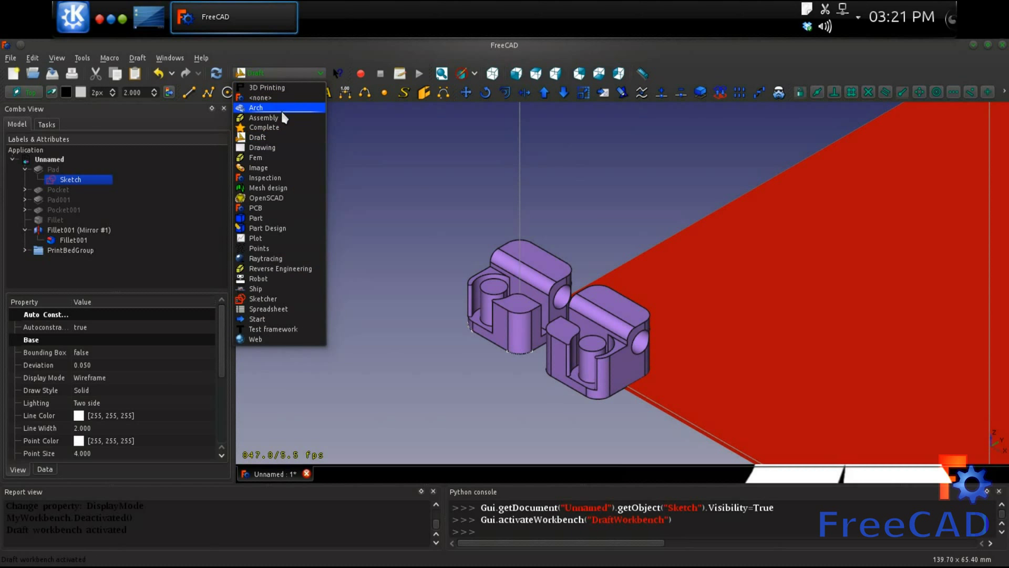
click(466, 92)
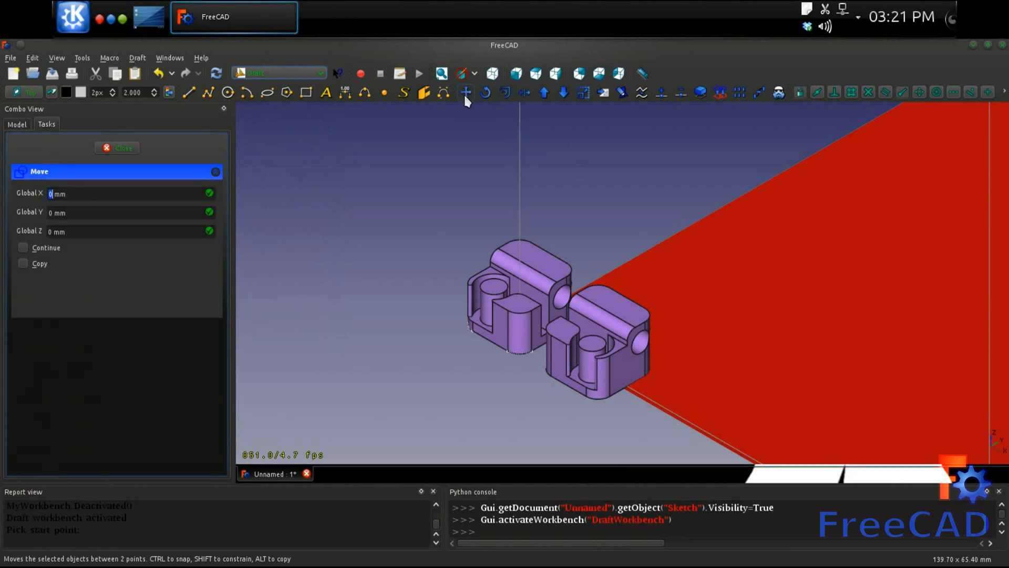
click(473, 328)
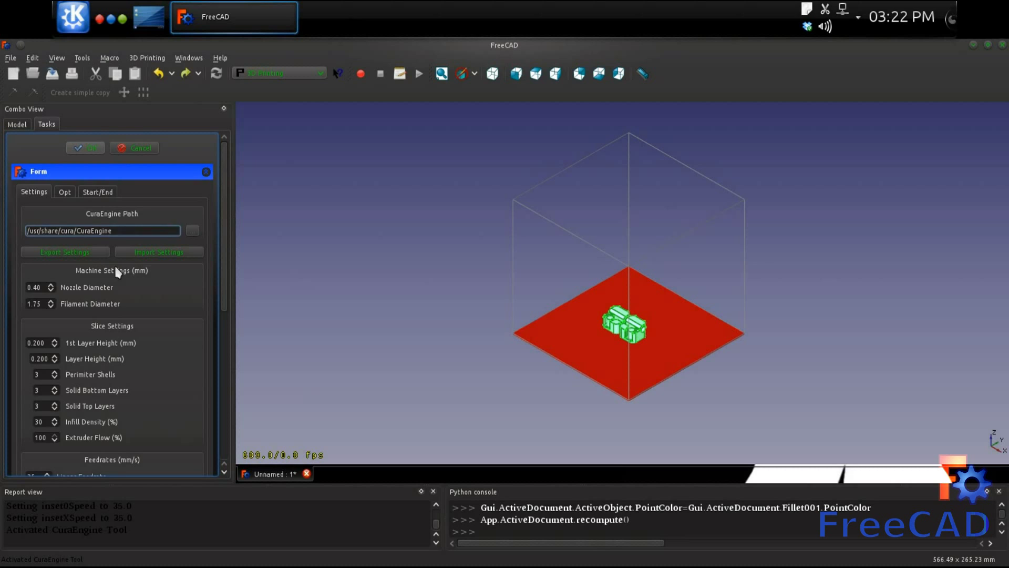
- Review the Opt and Start/End G-code tabs of the CuraEngine settings, then accept them
scroll(100, 316, down, 7)
scroll(89, 370, up, 10)
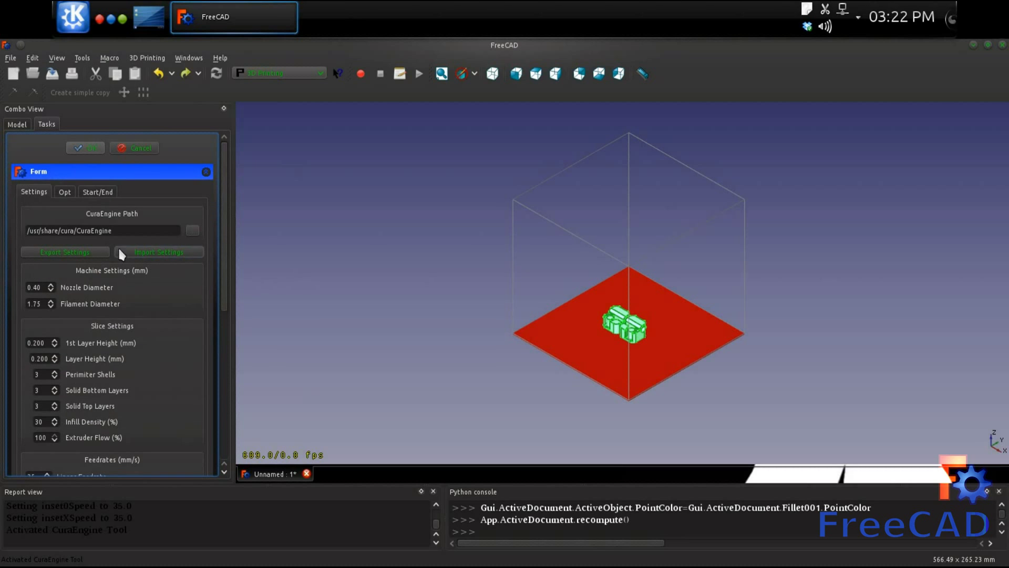
click(64, 192)
scroll(134, 258, down, 3)
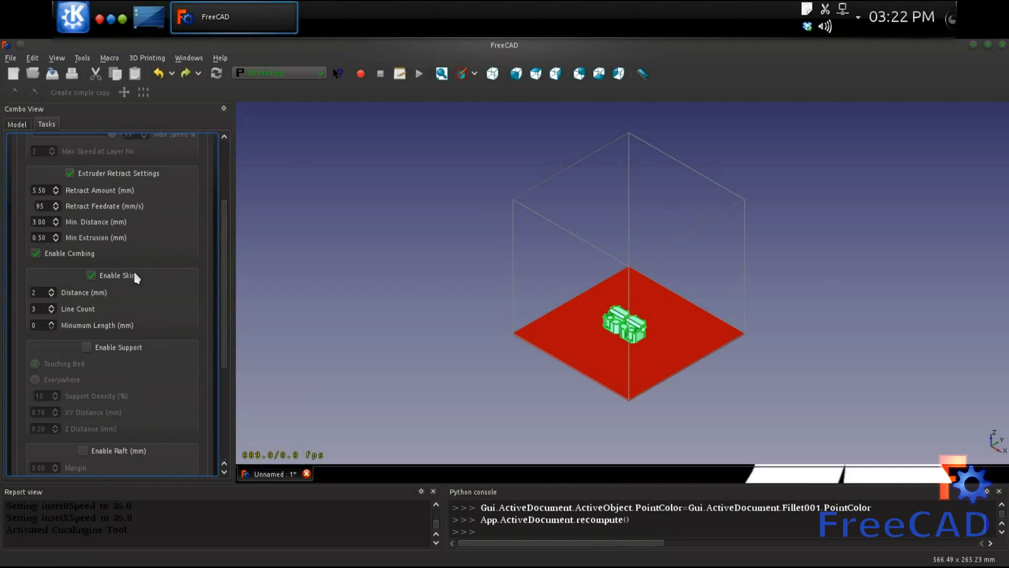
scroll(134, 271, up, 3)
click(99, 190)
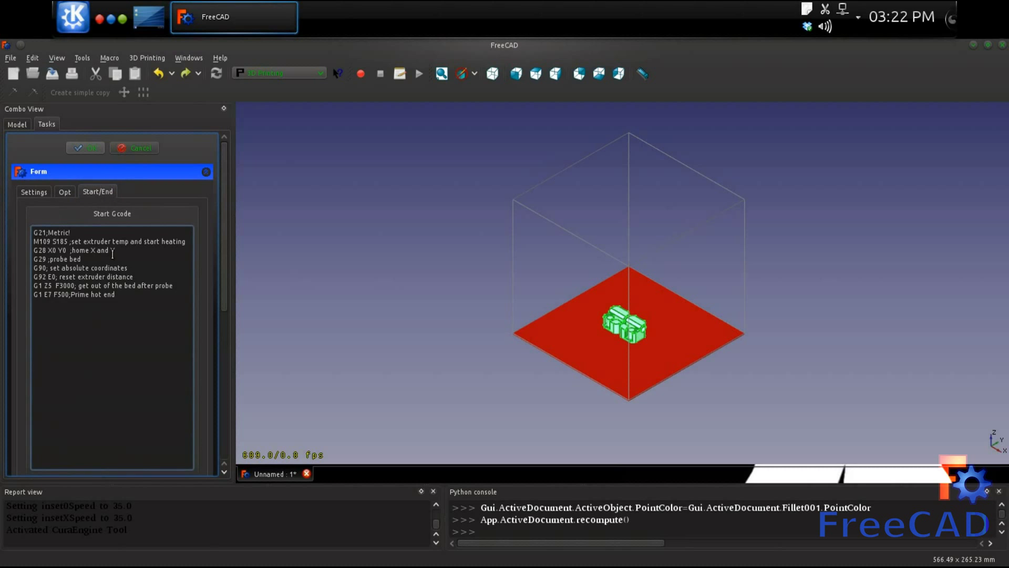
scroll(120, 315, down, 5)
scroll(120, 314, up, 5)
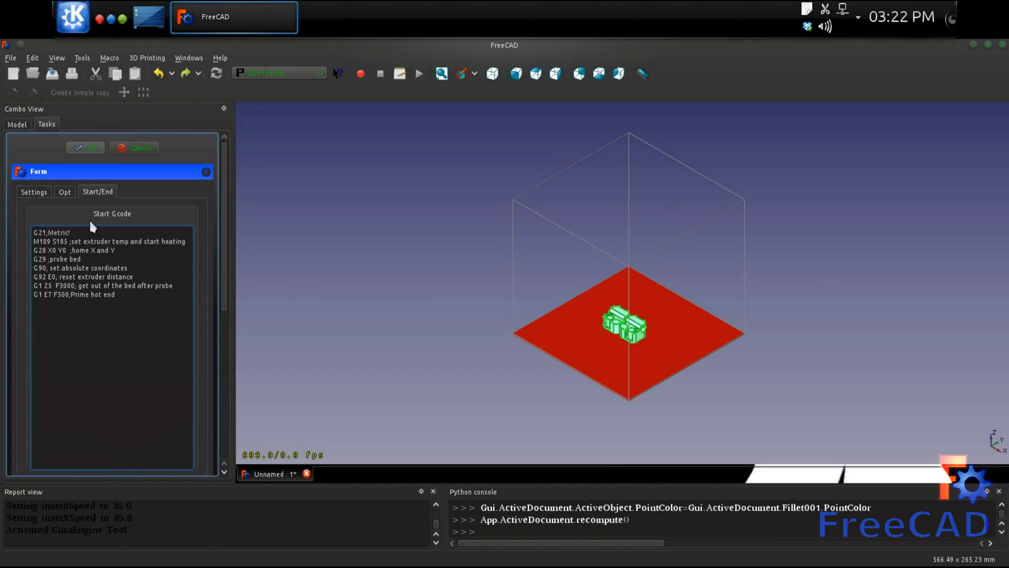
click(84, 148)
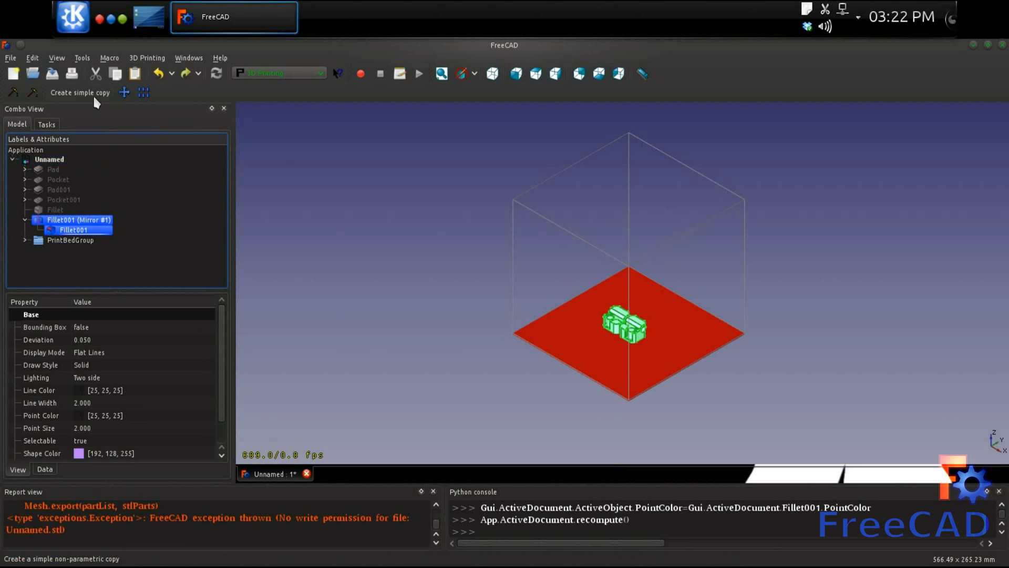
- Save the document as FreeCAD_To_The_Real_World.fcstd, replacing the existing file
click(51, 77)
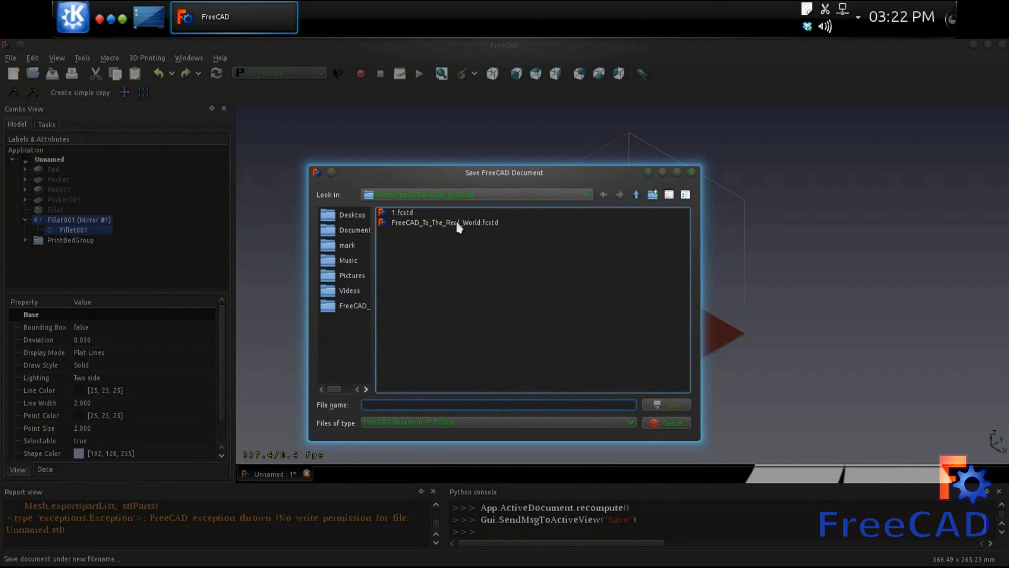
double_click(455, 222)
click(539, 330)
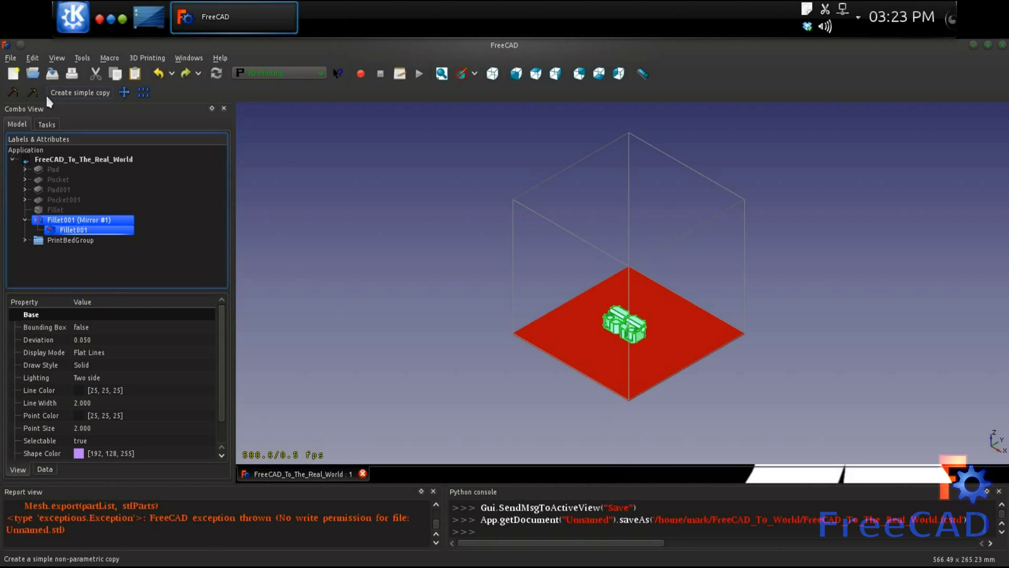
- Slice with CuraEngine and select the output gcode file path in the report
click(30, 92)
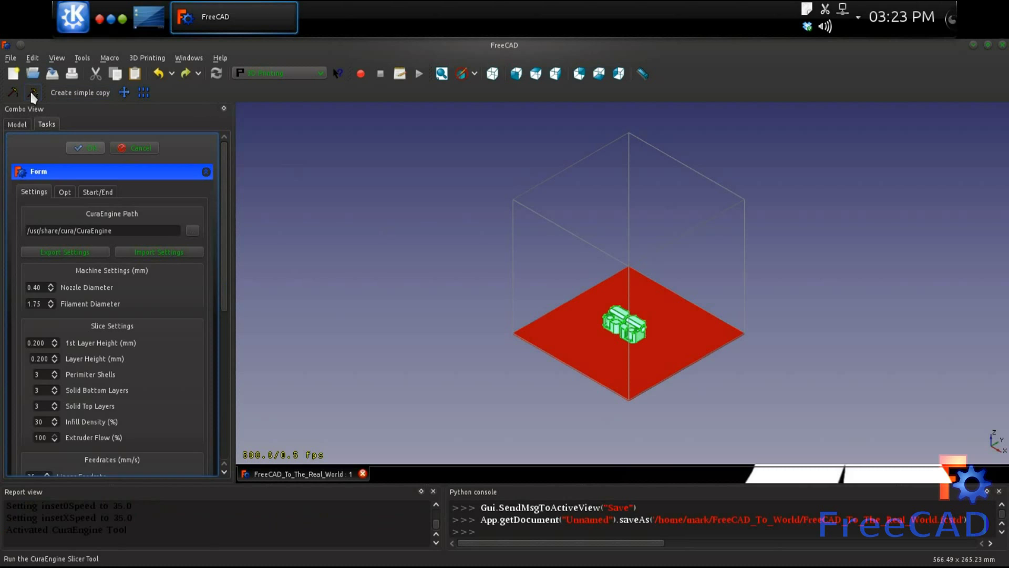
click(88, 151)
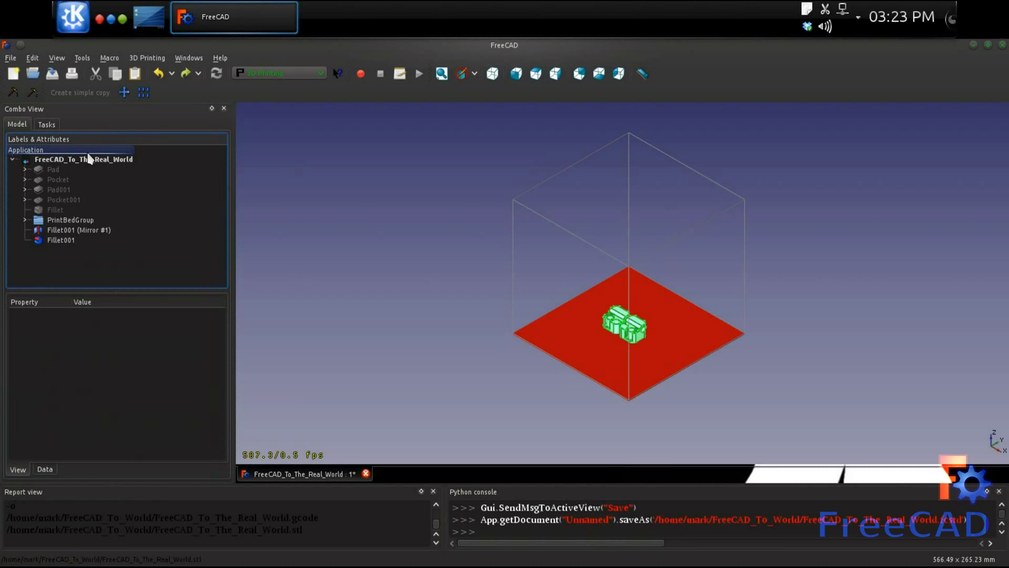
click(211, 519)
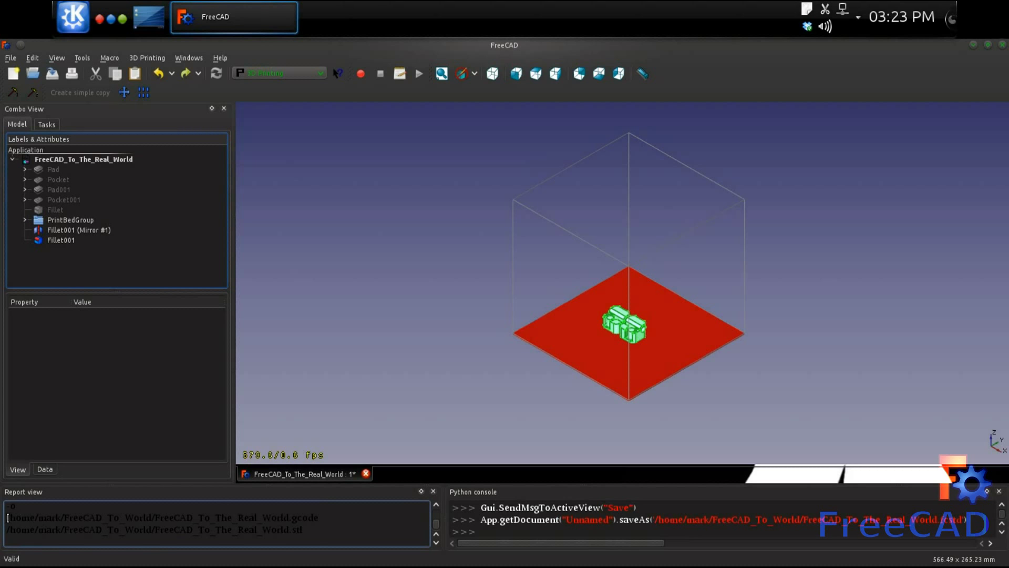
drag(7, 517, 374, 514)
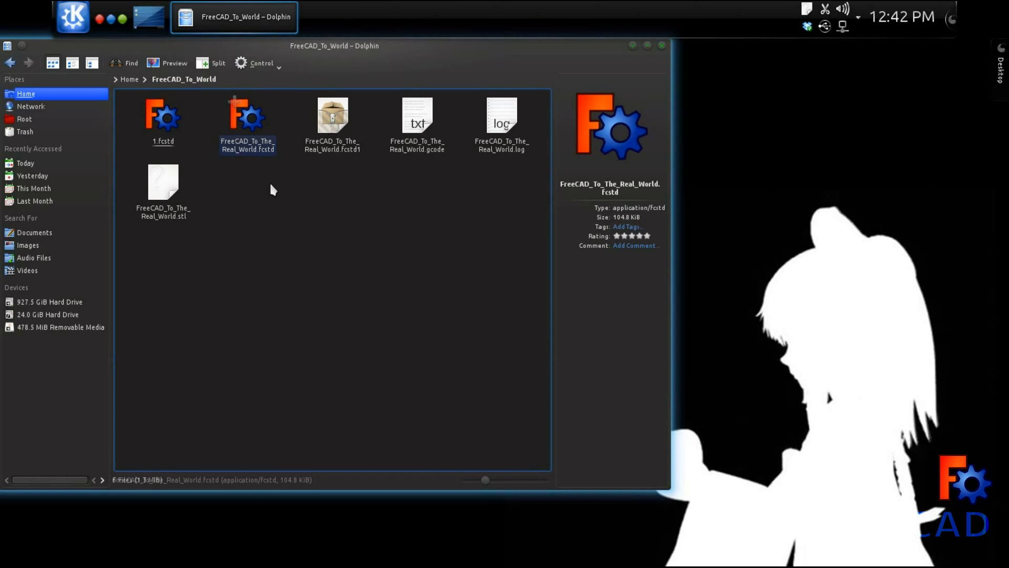
- Copy FreeCAD_To_The_Real_World.gcode and bring up paste options on the 478.5 MiB Removable Media drive
right_click(419, 145)
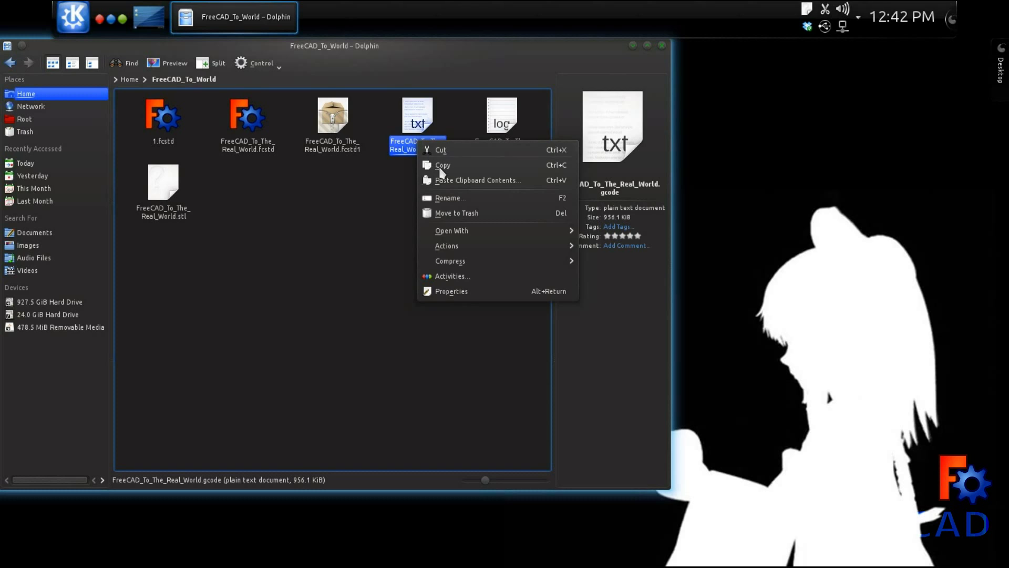
click(439, 166)
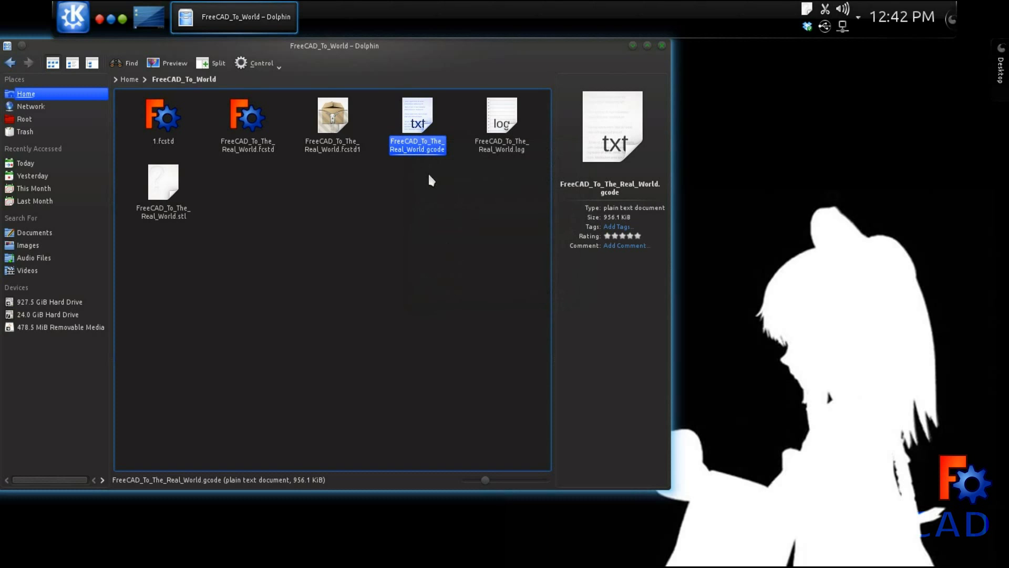
click(51, 329)
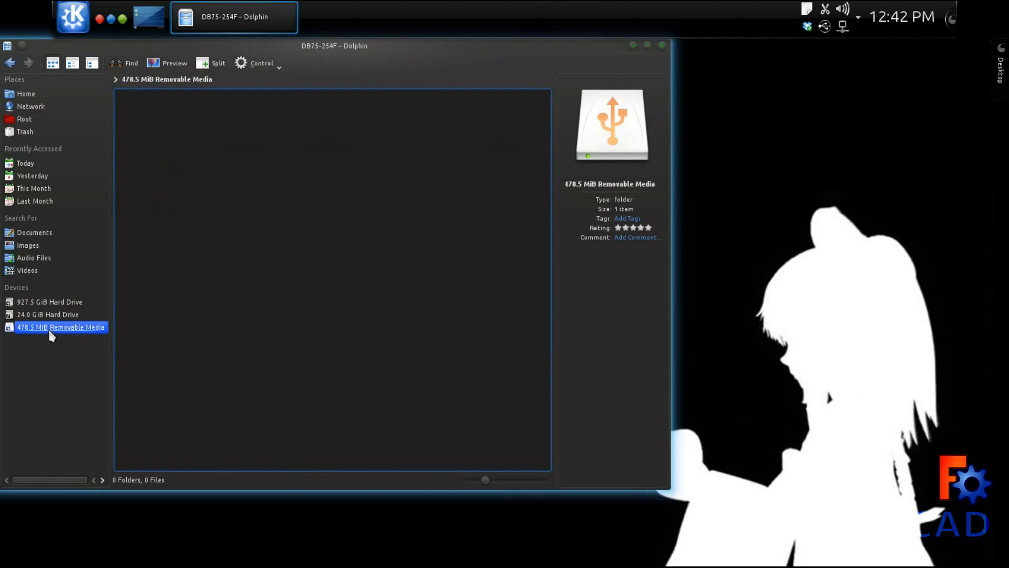
right_click(185, 170)
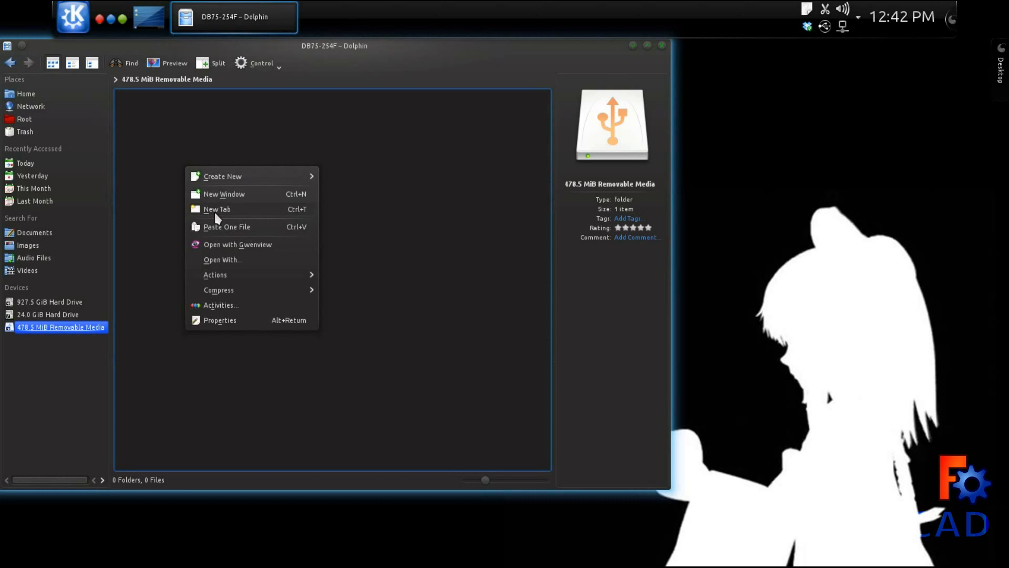